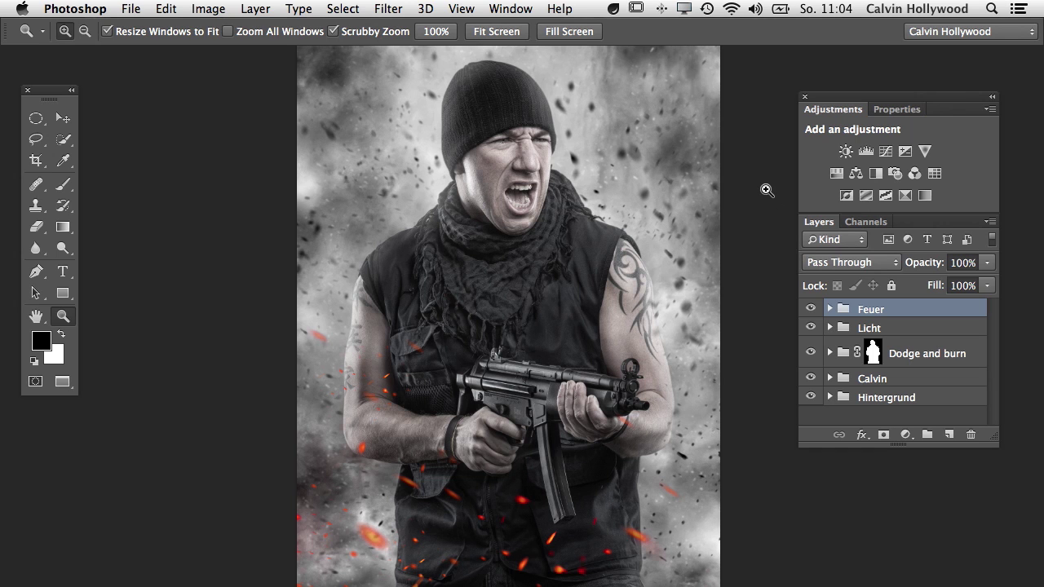
alt+click(544, 233)
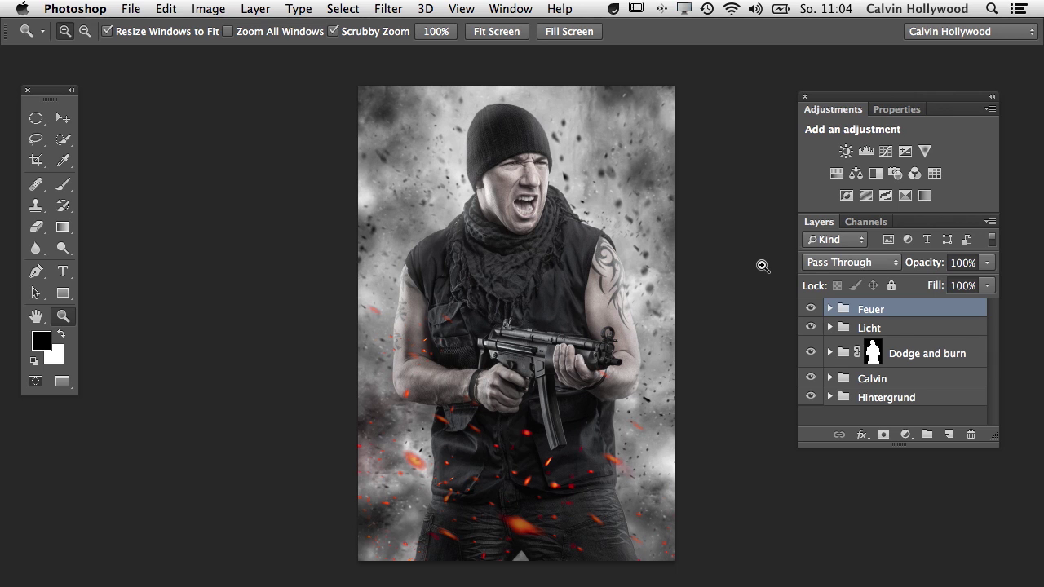
click(530, 303)
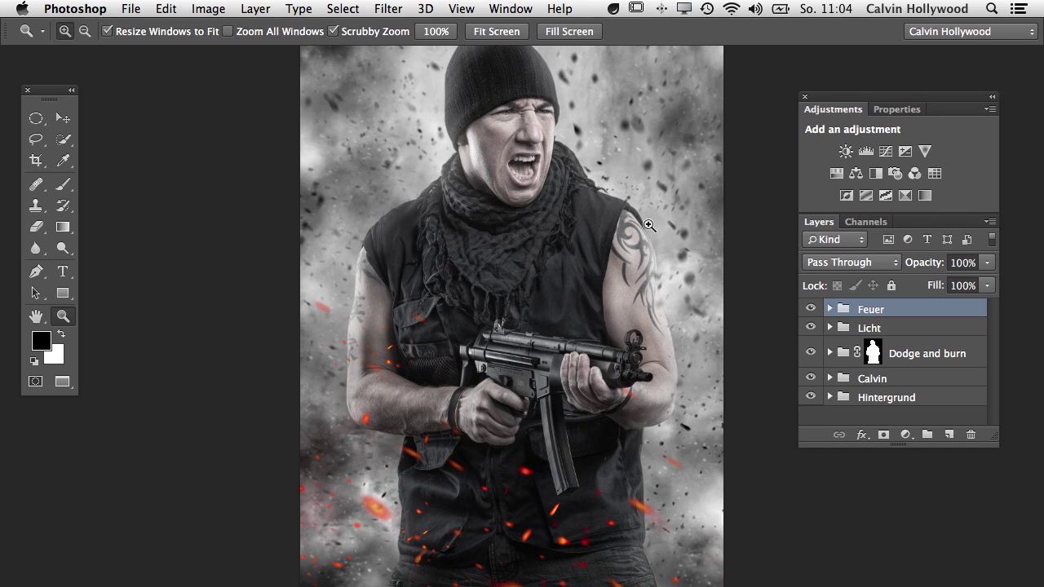
drag(642, 224, 616, 246)
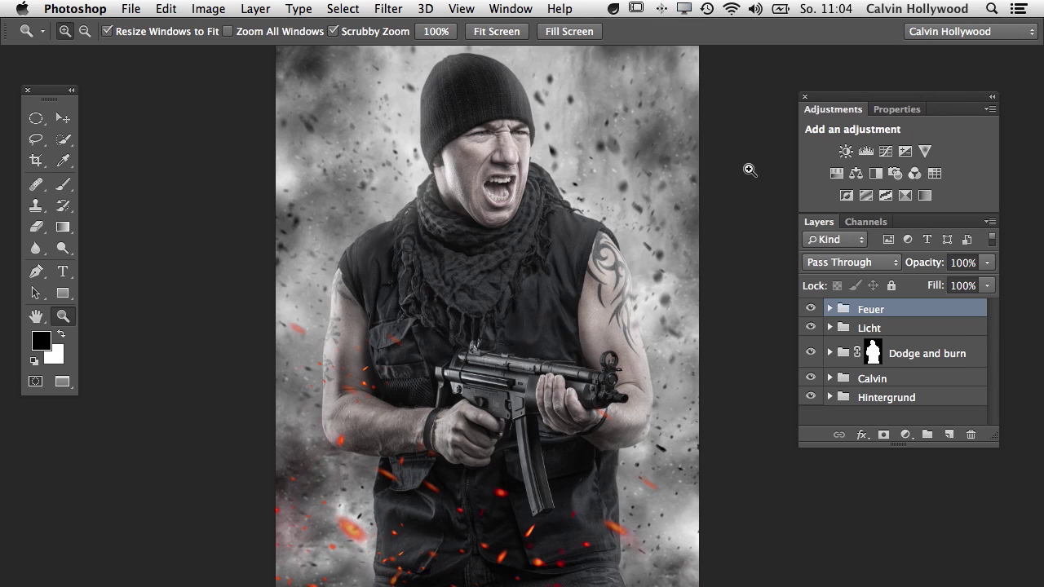
- Examine the contents of the layer groups one by one, down to the masked photo layer "Ebene 0"
click(830, 310)
click(830, 309)
click(830, 327)
click(830, 328)
click(830, 354)
click(831, 353)
click(830, 379)
scroll(829, 384, down, 2)
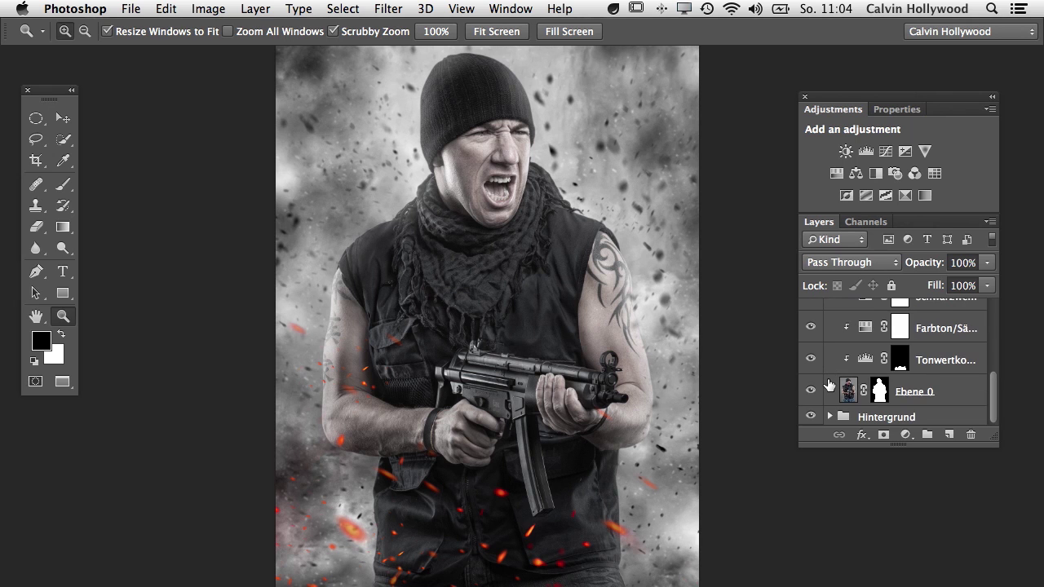
alt+click(810, 392)
alt+click(811, 391)
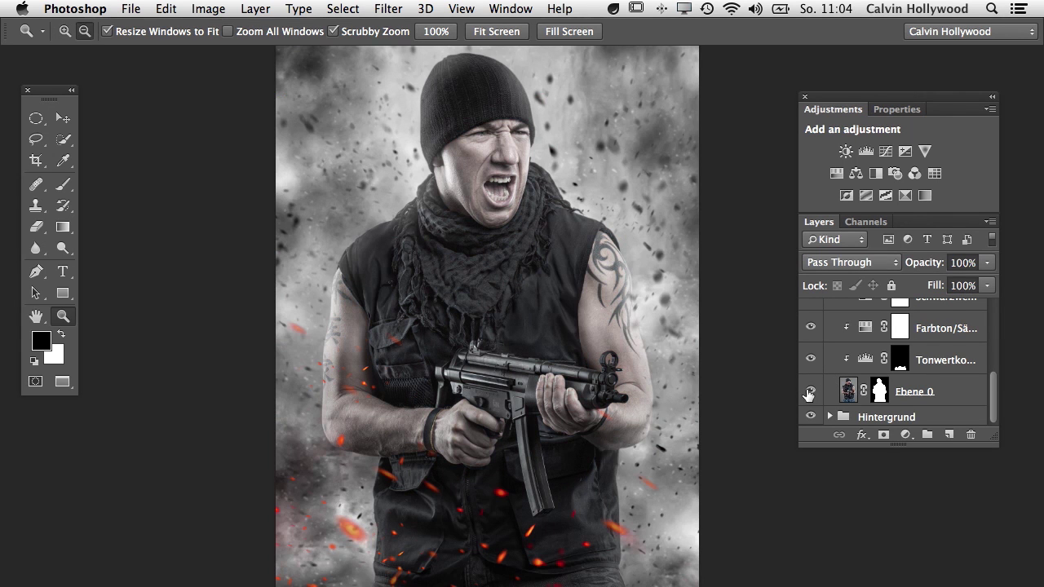
scroll(874, 359, up, 3)
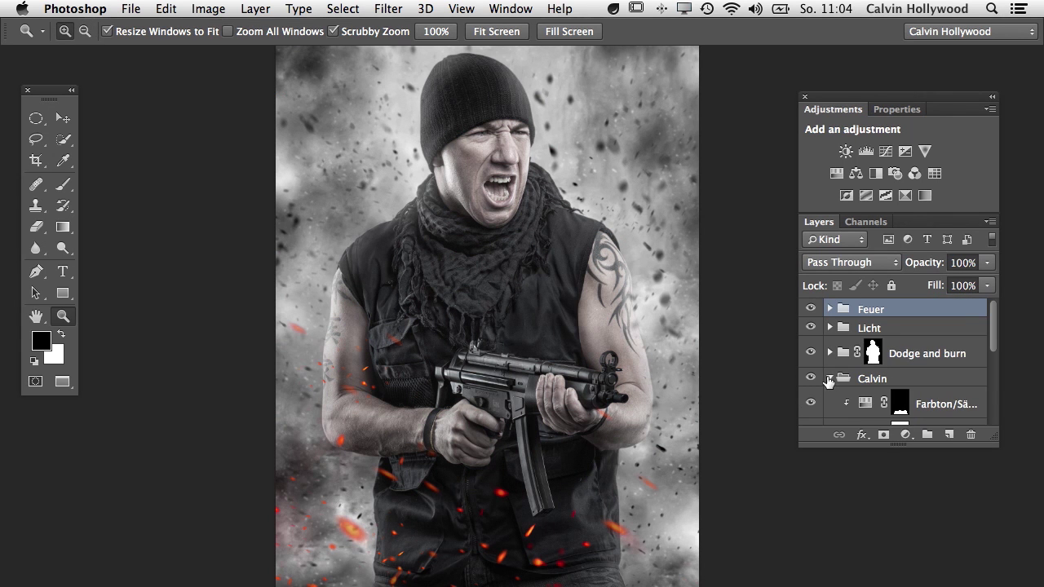
click(830, 379)
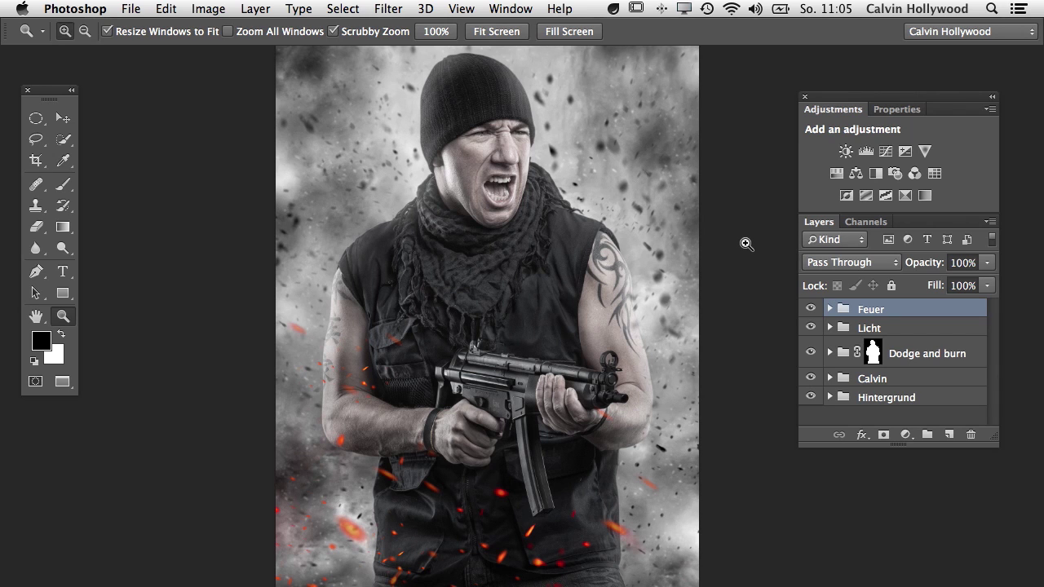
- Try flattening the image and then undo it to restore the layer groups
click(208, 15)
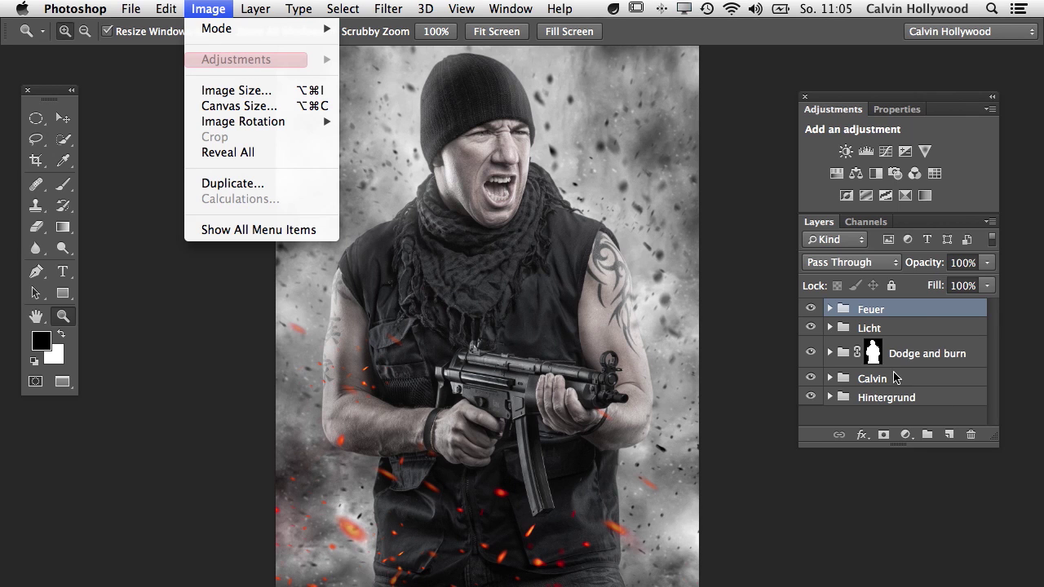
click(924, 316)
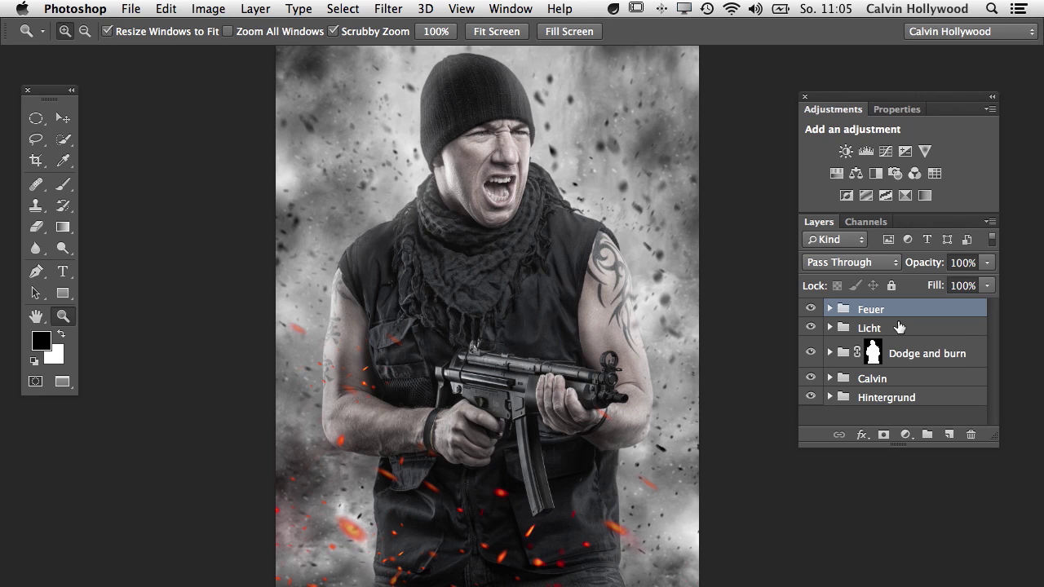
click(256, 8)
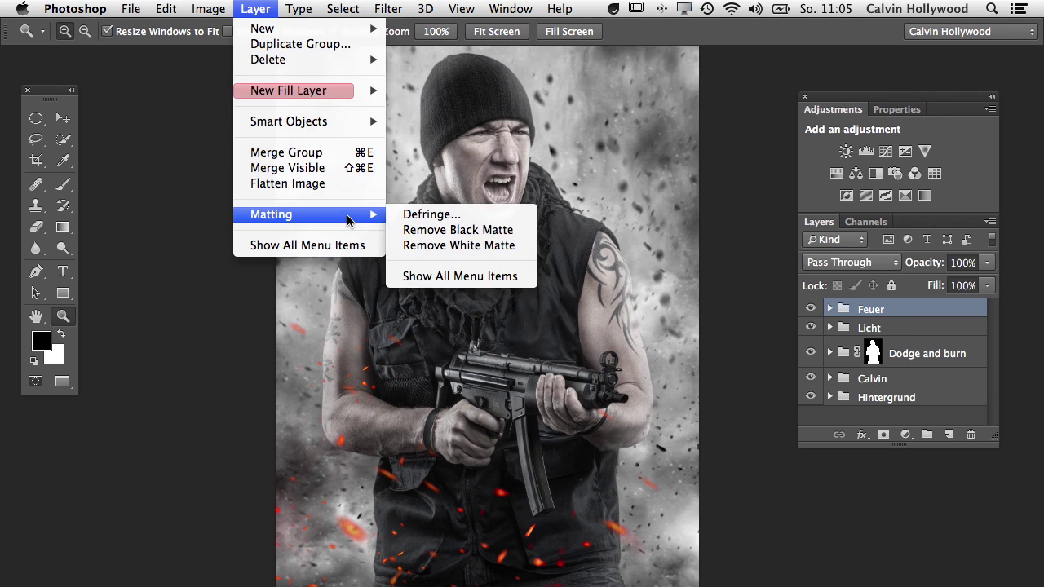
mouse_move(342, 216)
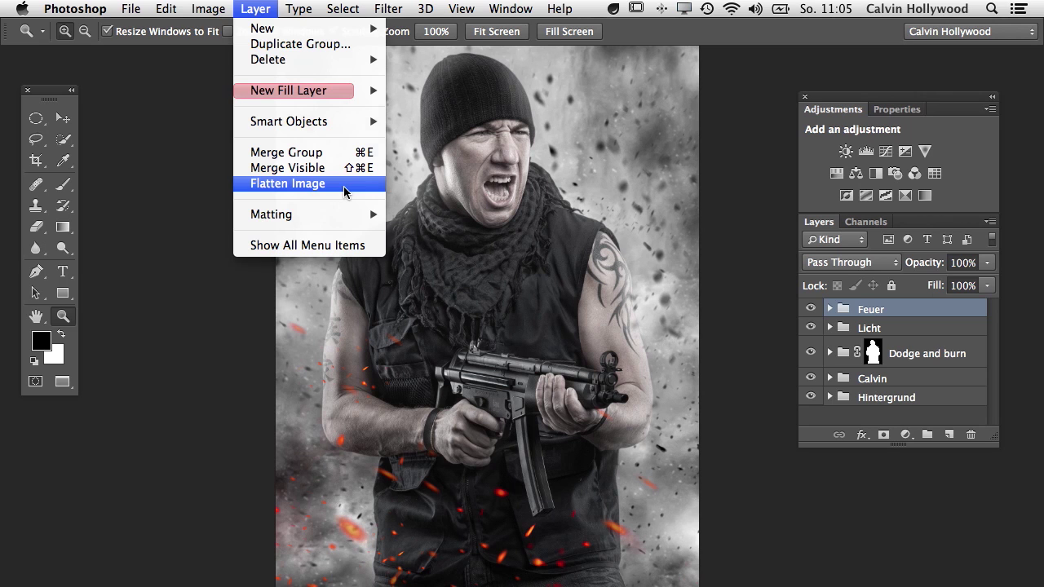
click(345, 192)
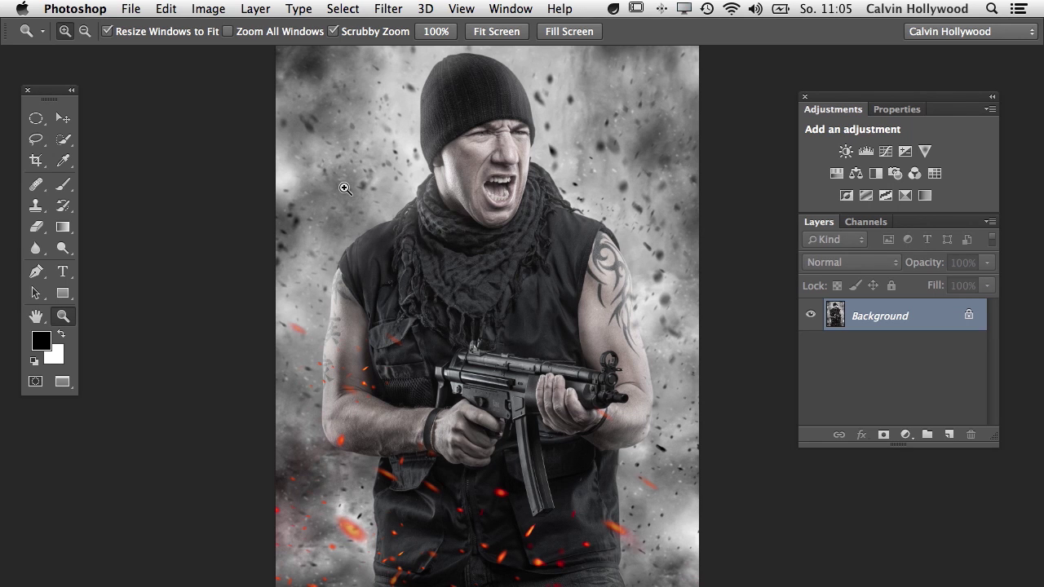
click(159, 13)
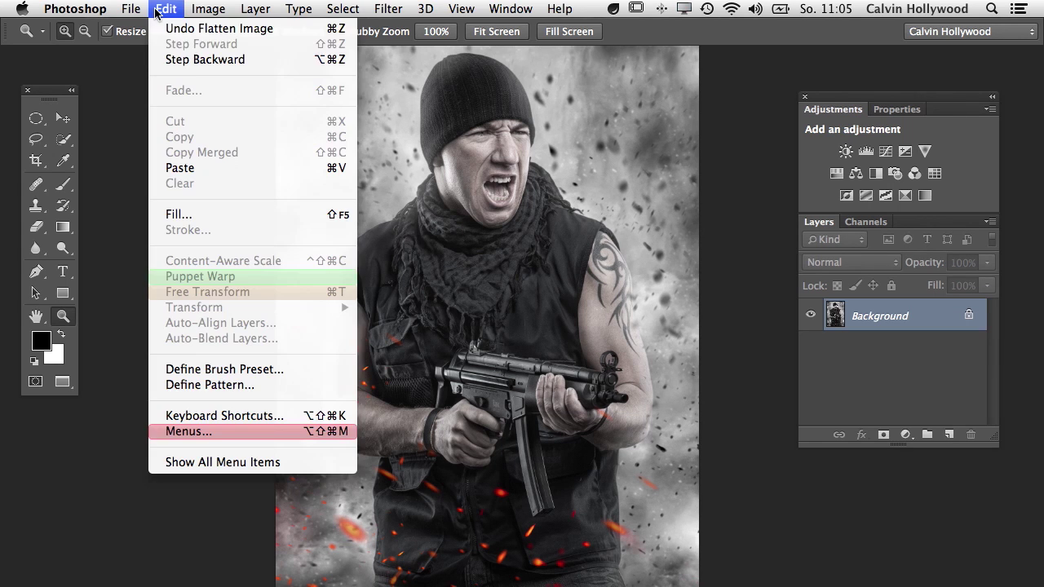
click(202, 62)
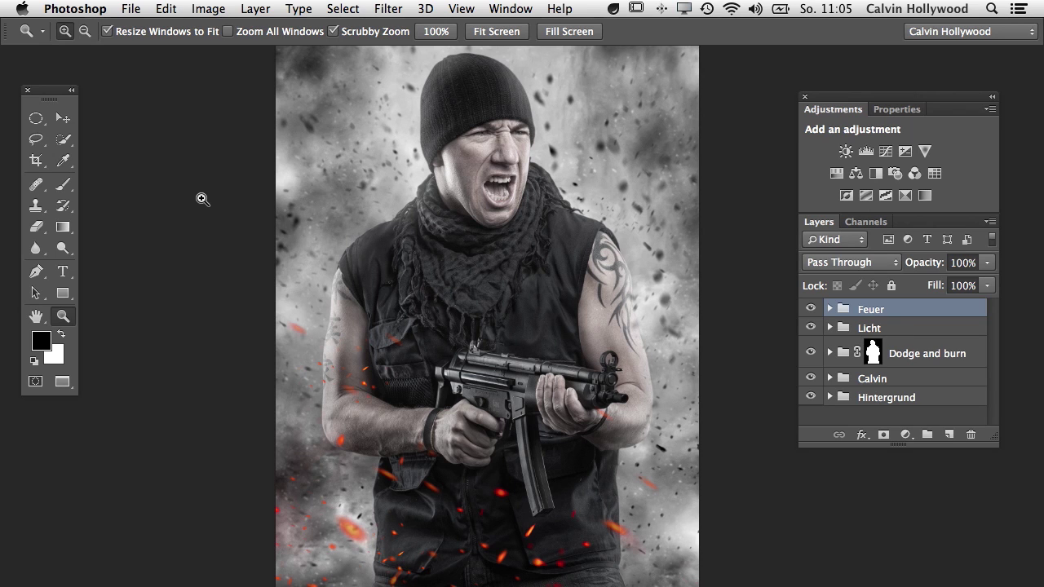
- Select the whole canvas, copy it merged from all layers, and paste it as a new layer above the Feuer group
click(341, 9)
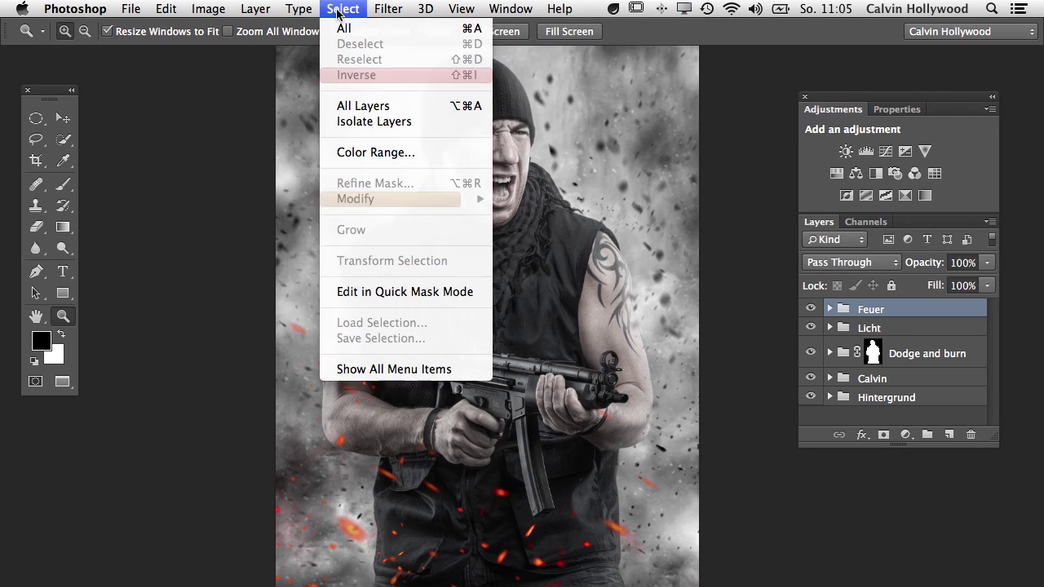
click(346, 25)
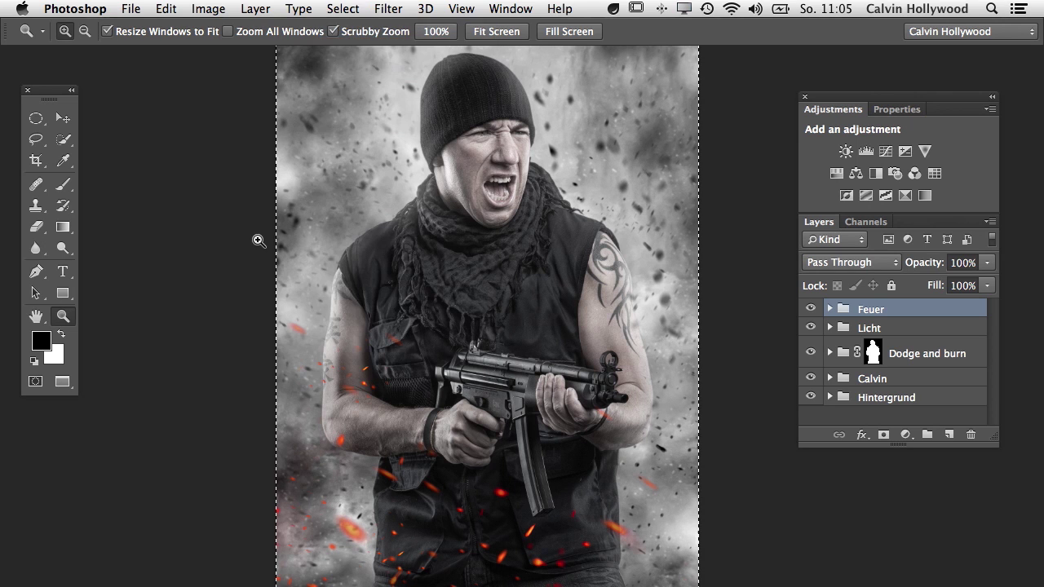
click(168, 9)
click(208, 152)
click(166, 10)
click(194, 168)
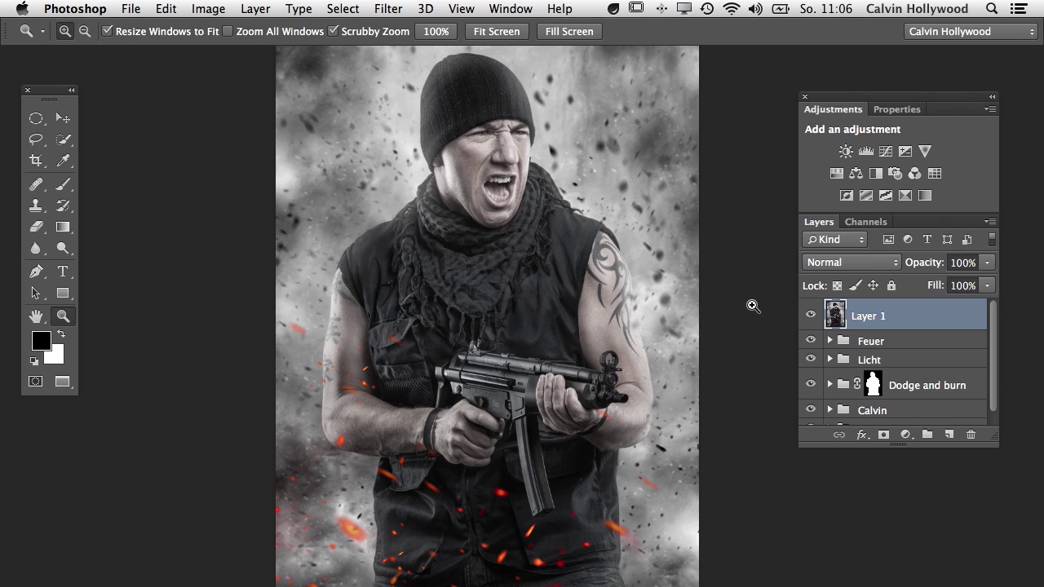
- Compare the merged top layer with the groups below by hiding it and showing it again
click(810, 316)
scroll(844, 335, down, 1)
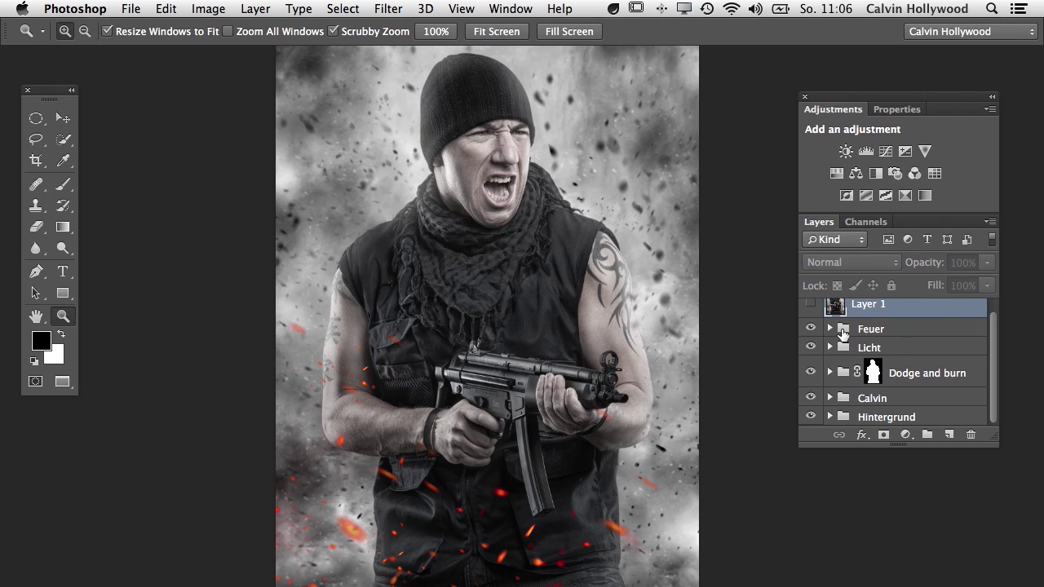
scroll(844, 335, up, 1)
click(810, 316)
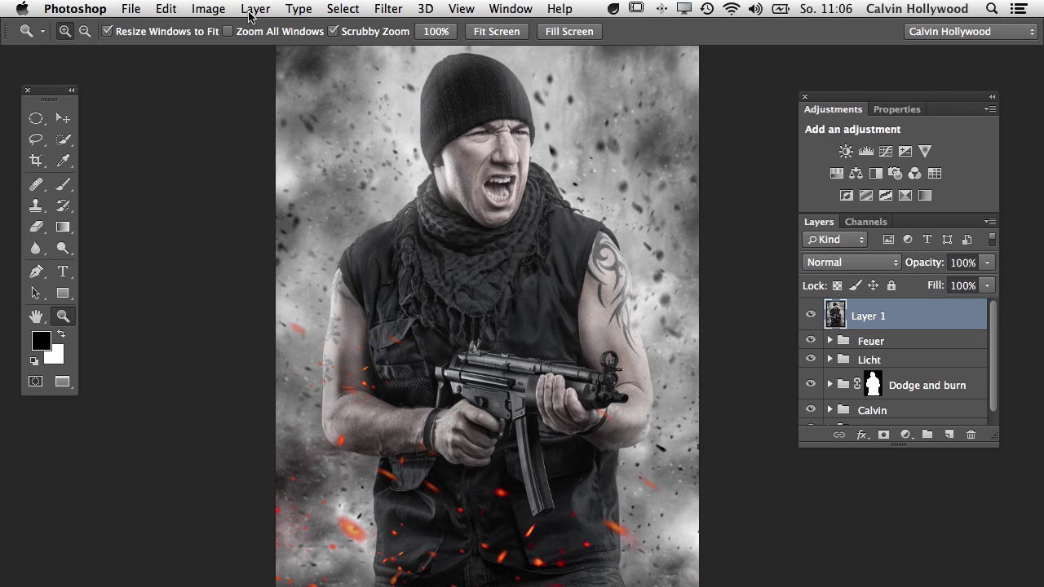
click(216, 11)
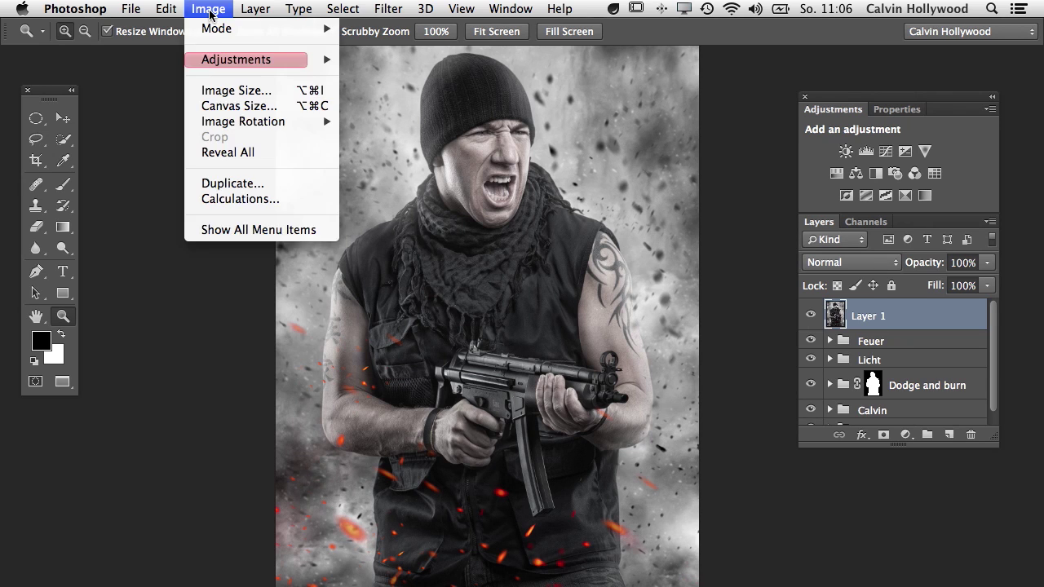
mouse_move(245, 62)
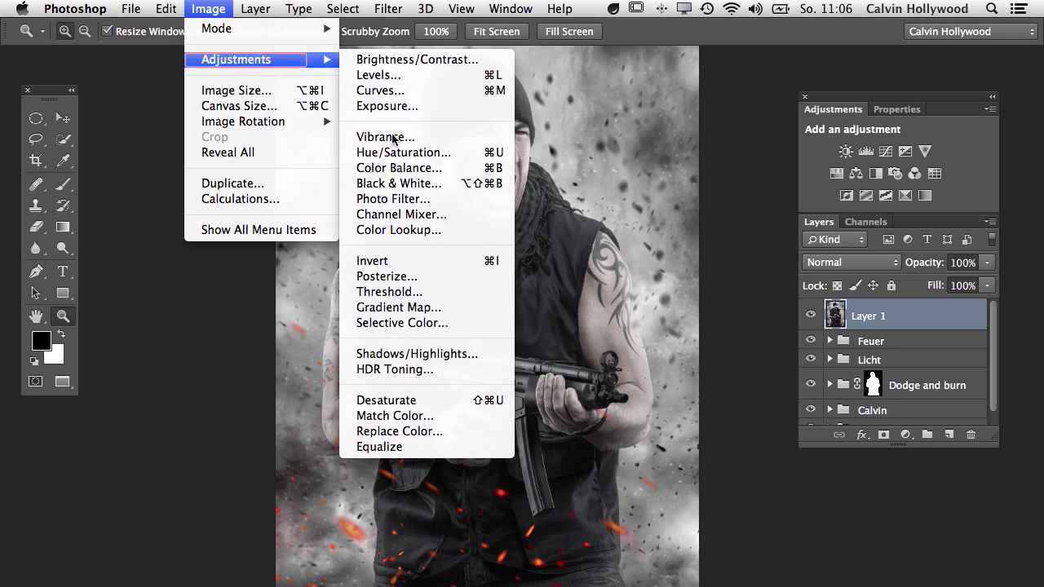
click(416, 372)
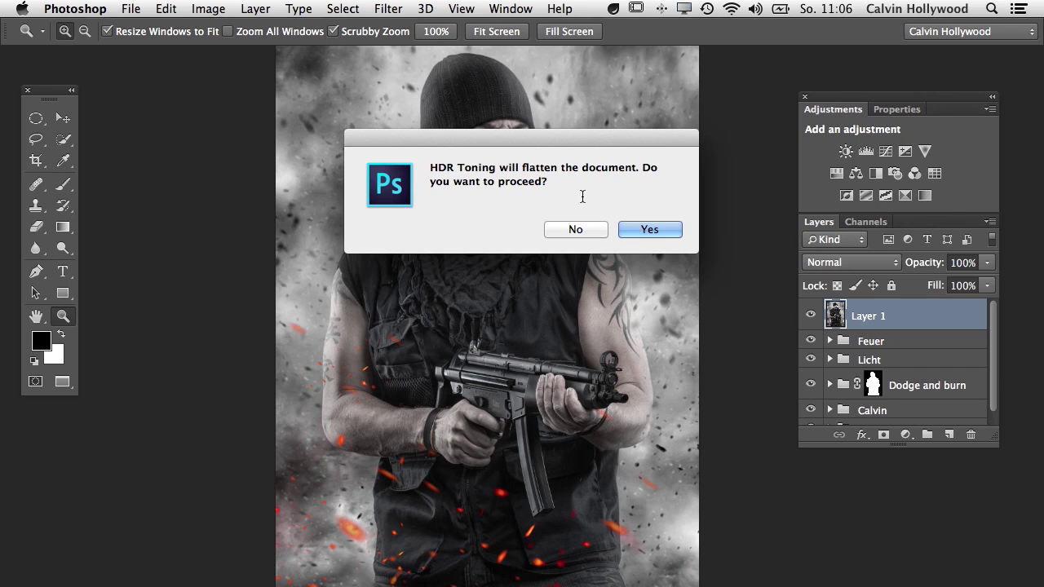
click(576, 229)
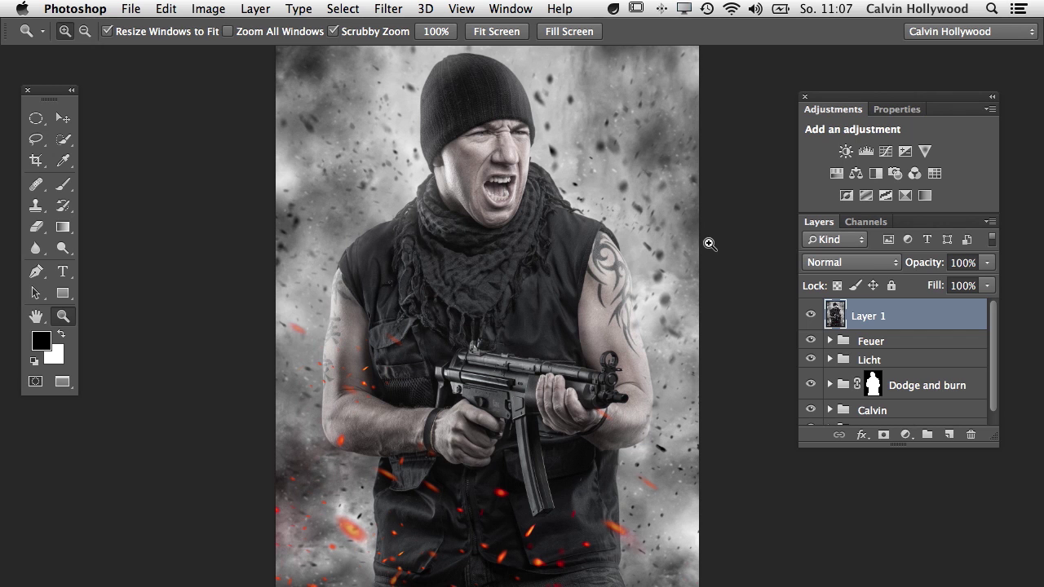
- Start HDR Toning, accept flattening the document, and set the saturation to -3 %
click(208, 9)
mouse_move(236, 64)
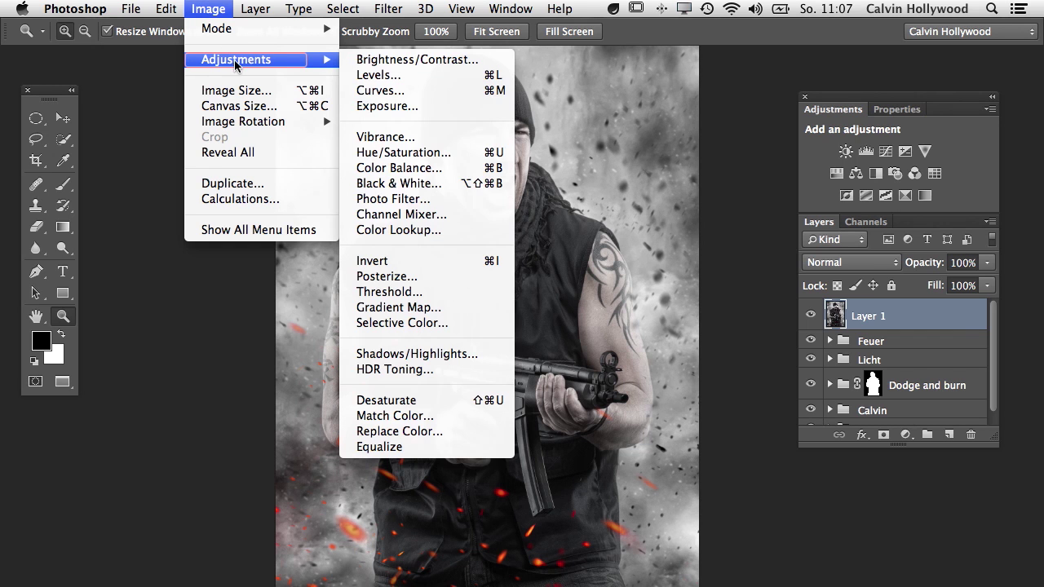
click(575, 330)
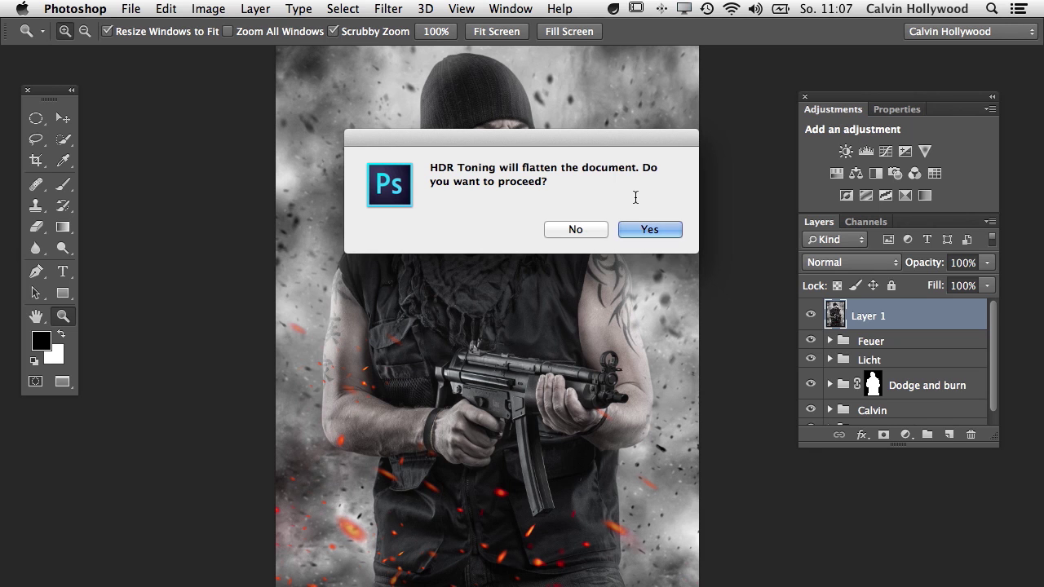
click(649, 229)
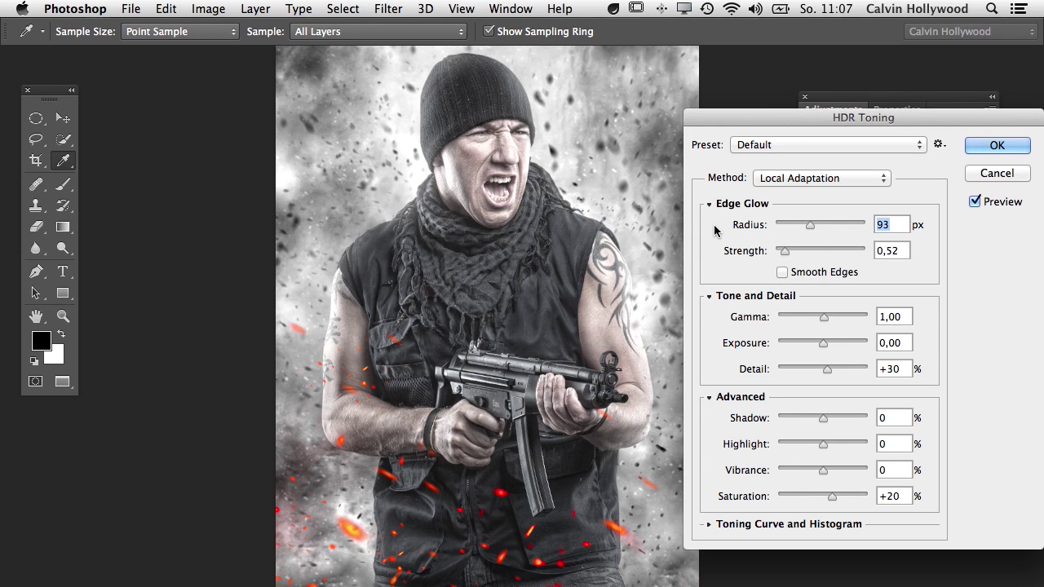
drag(794, 119, 777, 50)
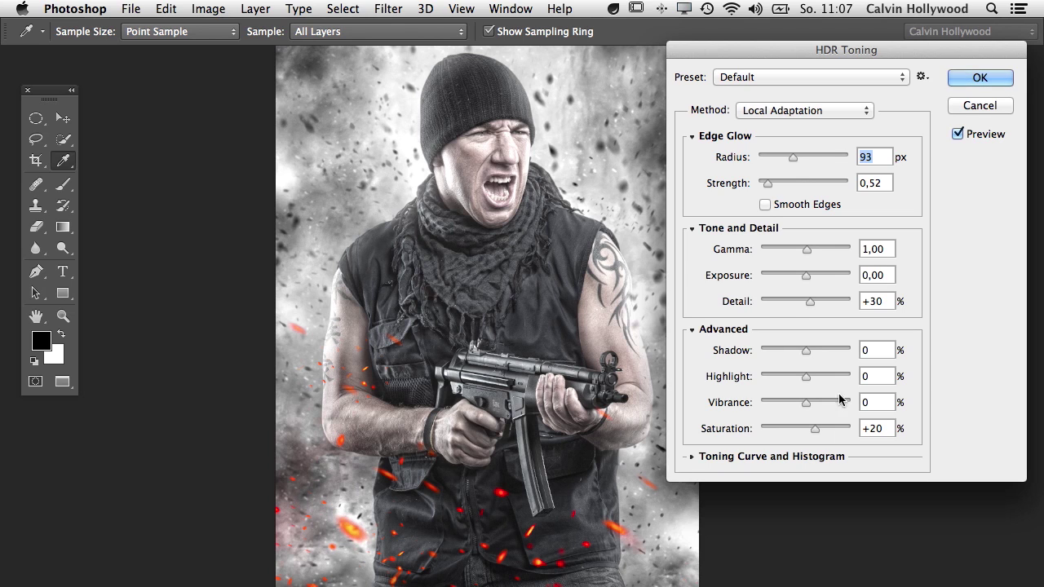
drag(816, 429, 806, 434)
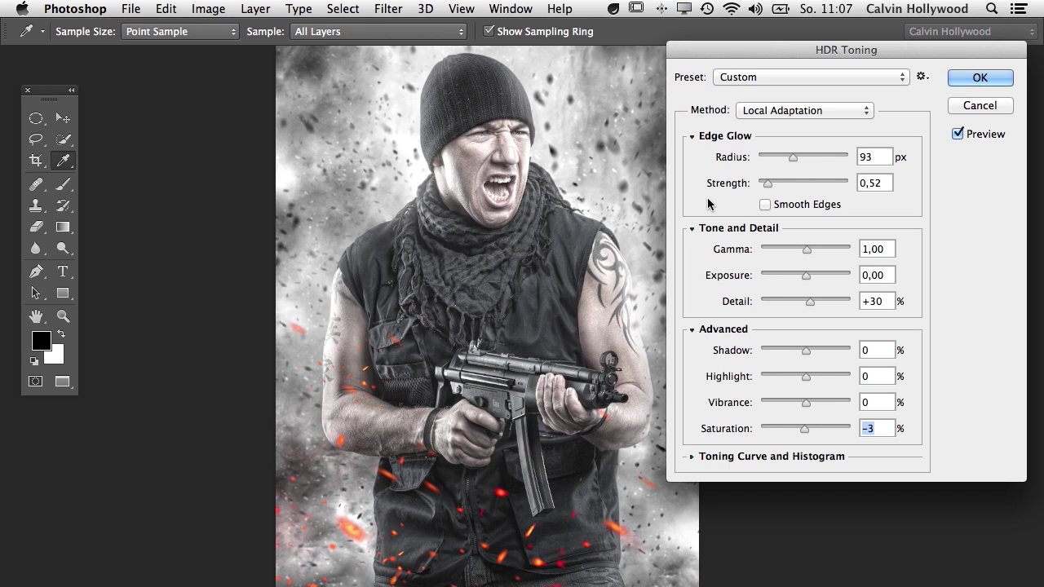
- Set the HDR Toning gamma to 0,57 and the detail to +14 %
click(806, 250)
drag(806, 250, 823, 258)
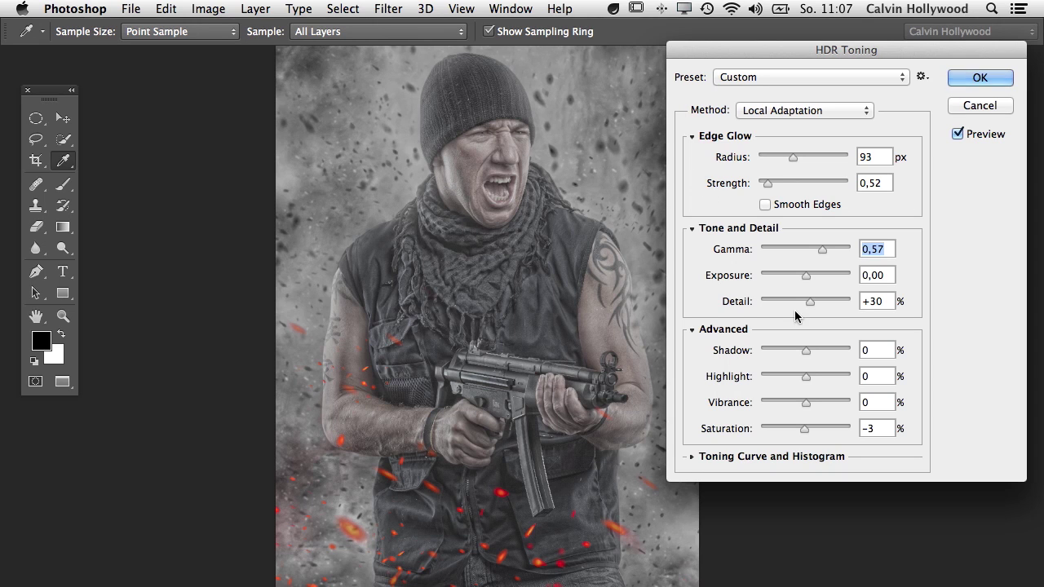
drag(811, 304, 830, 306)
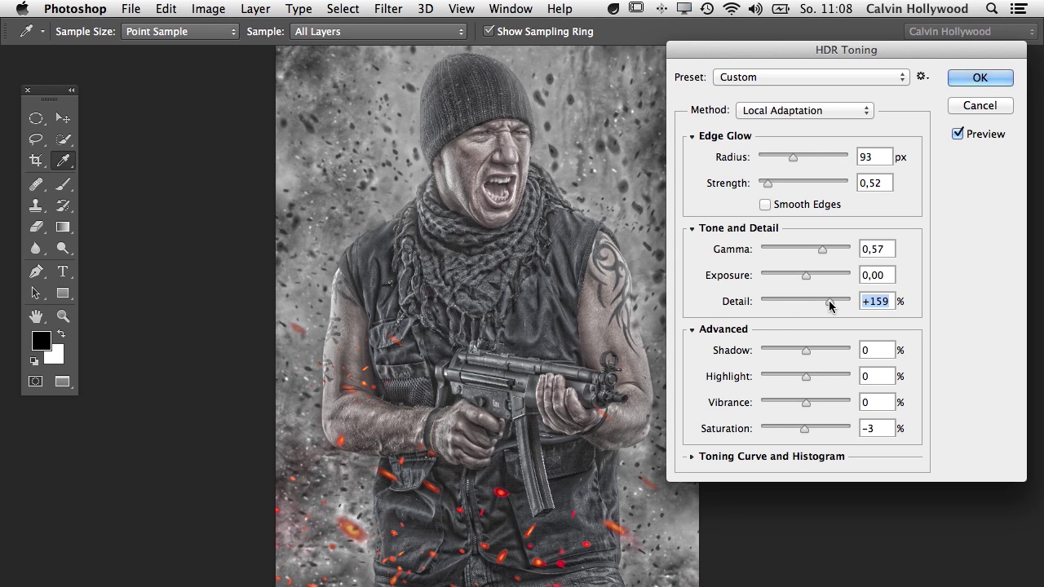
drag(829, 306, 807, 306)
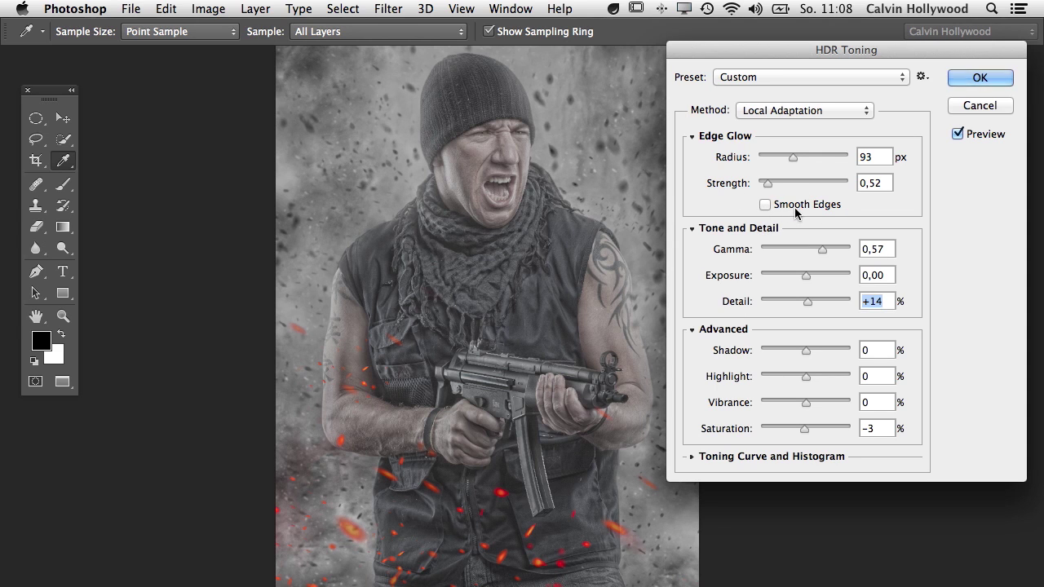
- Turn on Smooth Edges, fine-tune the detail slightly, and apply the HDR Toning to the image
click(765, 205)
drag(808, 306, 810, 307)
click(980, 78)
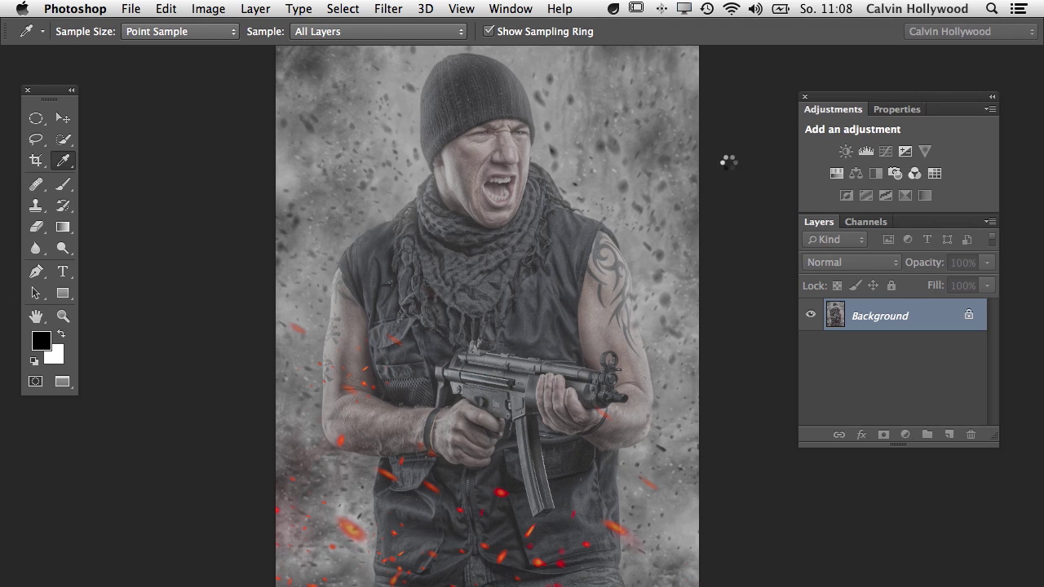
- Select the entire HDR-toned image and copy it to the clipboard
key(z)
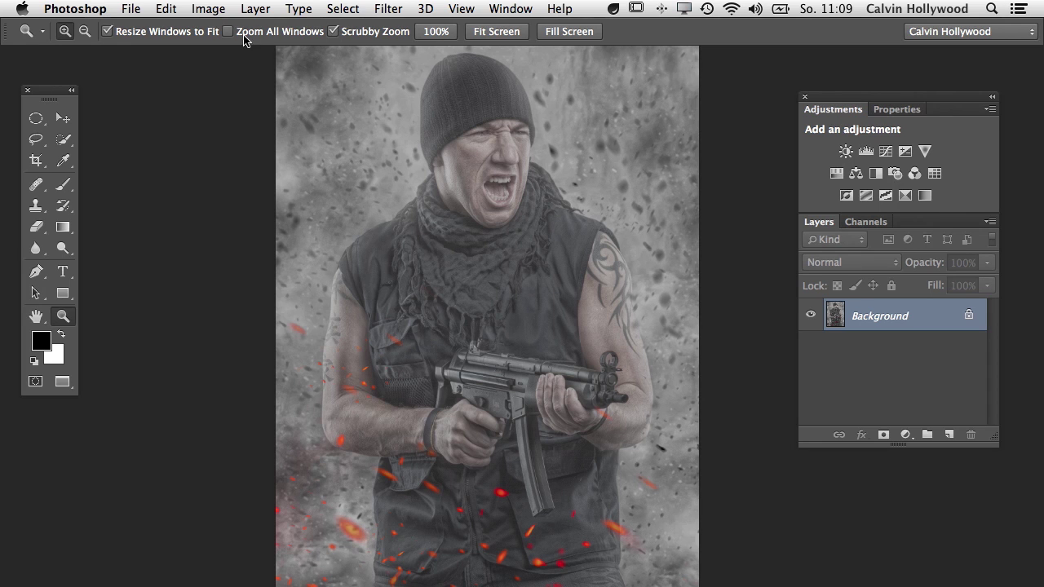
click(344, 10)
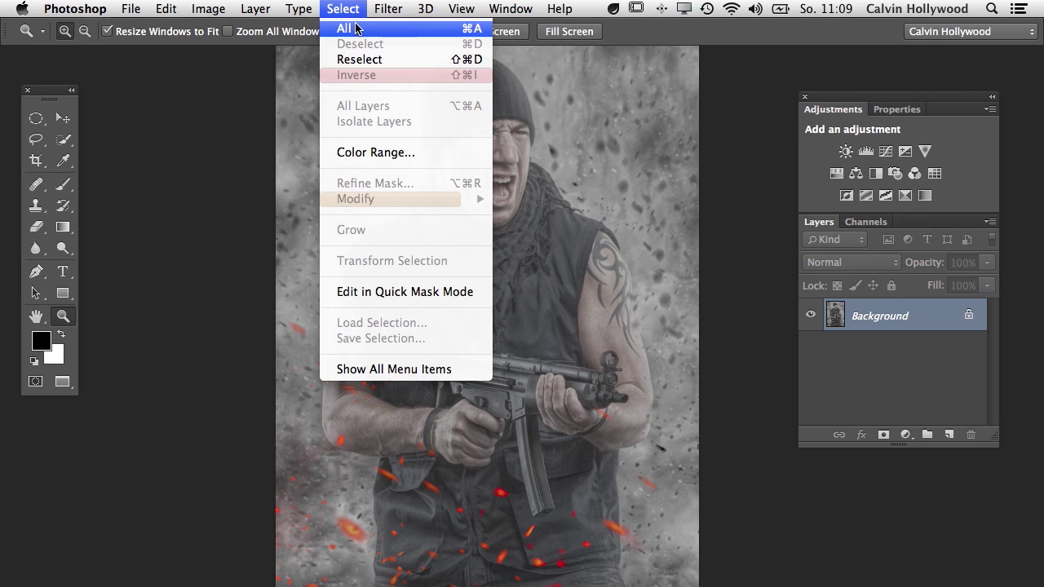
click(344, 28)
click(169, 10)
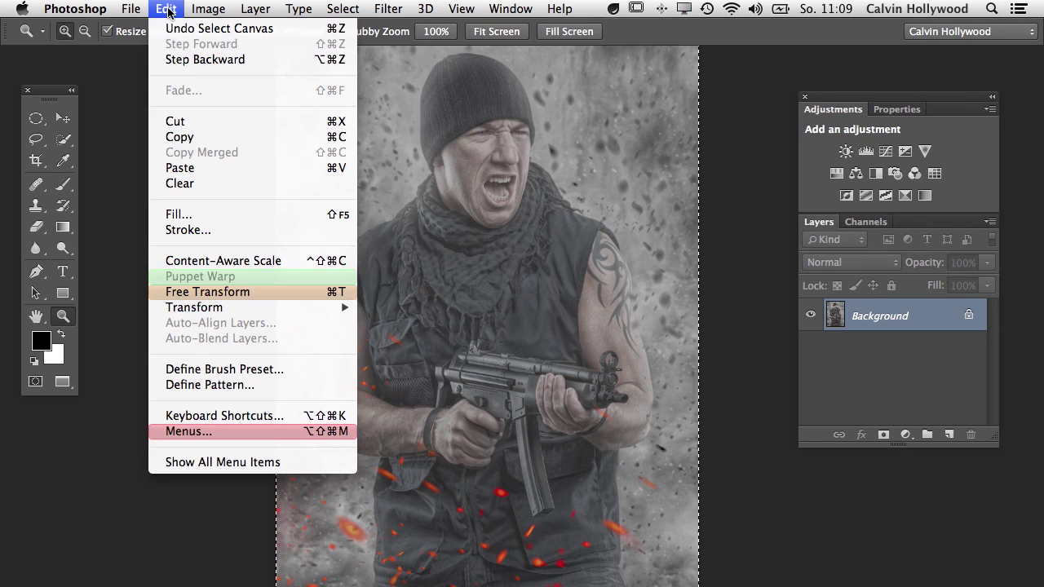
click(200, 139)
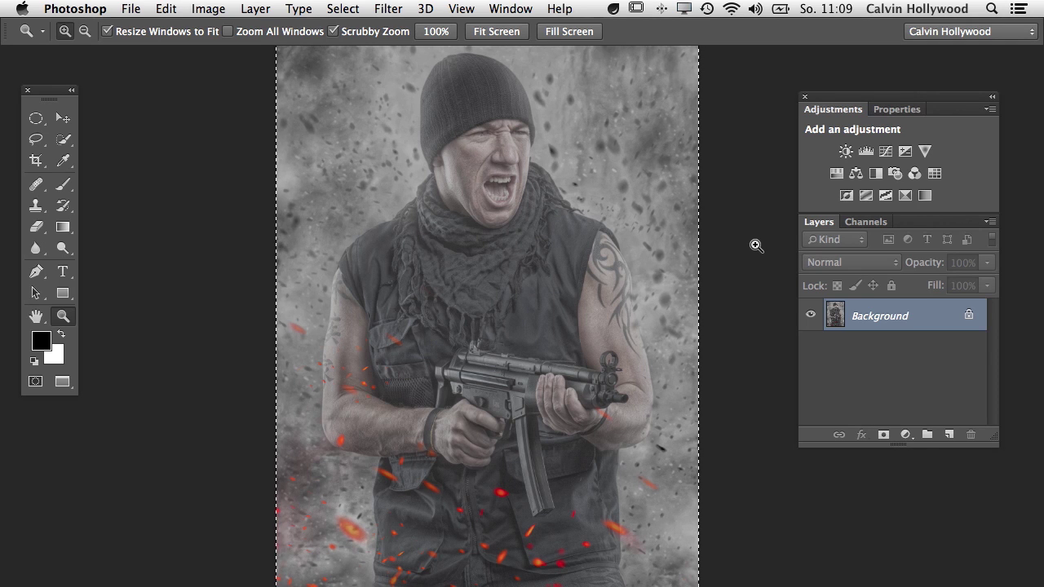
- Step back in the history past the selection, the HDR Toning and the flattening to restore the layered document
click(167, 9)
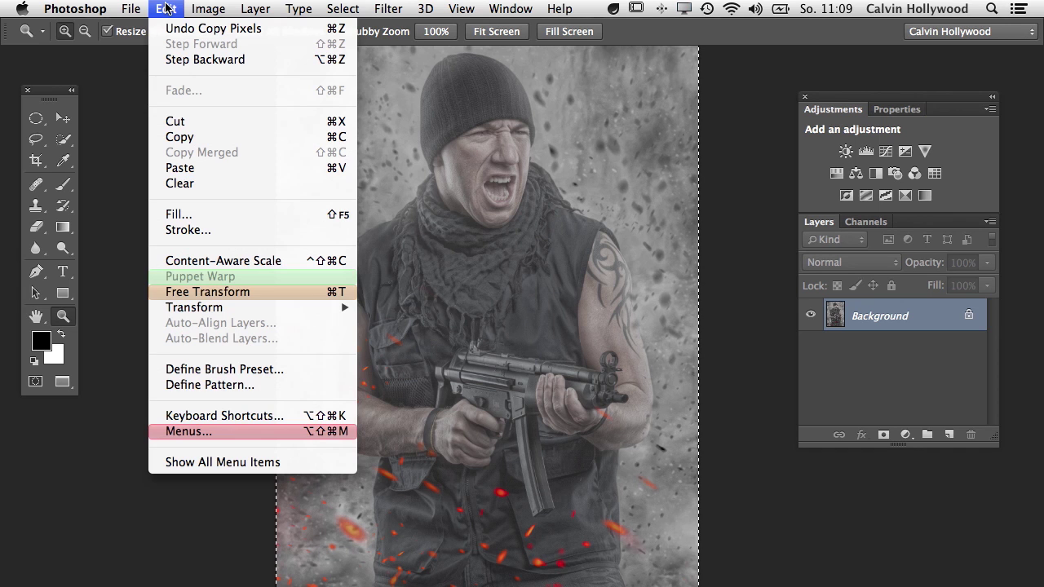
click(192, 59)
click(168, 9)
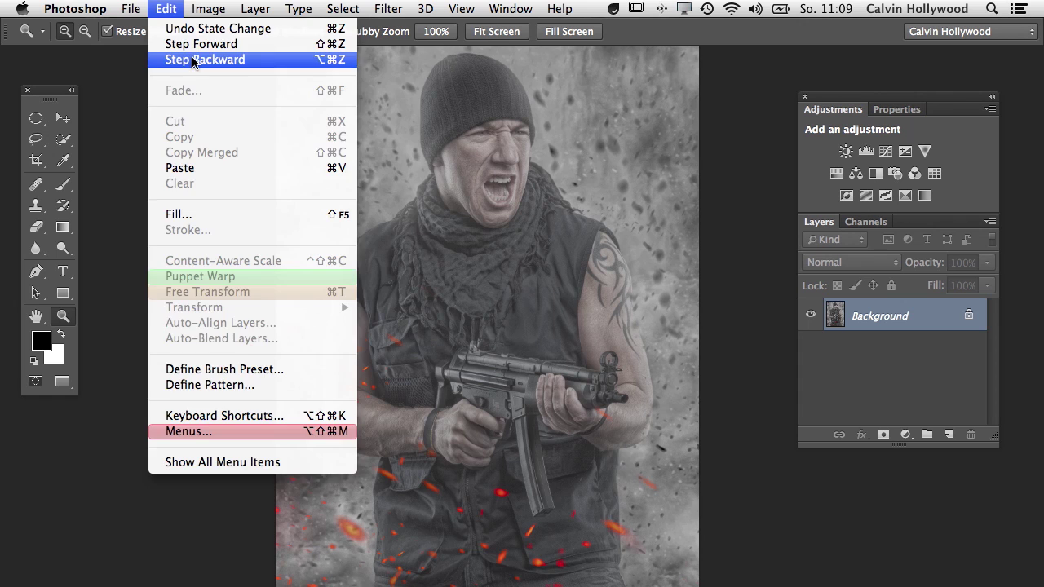
click(192, 59)
click(168, 9)
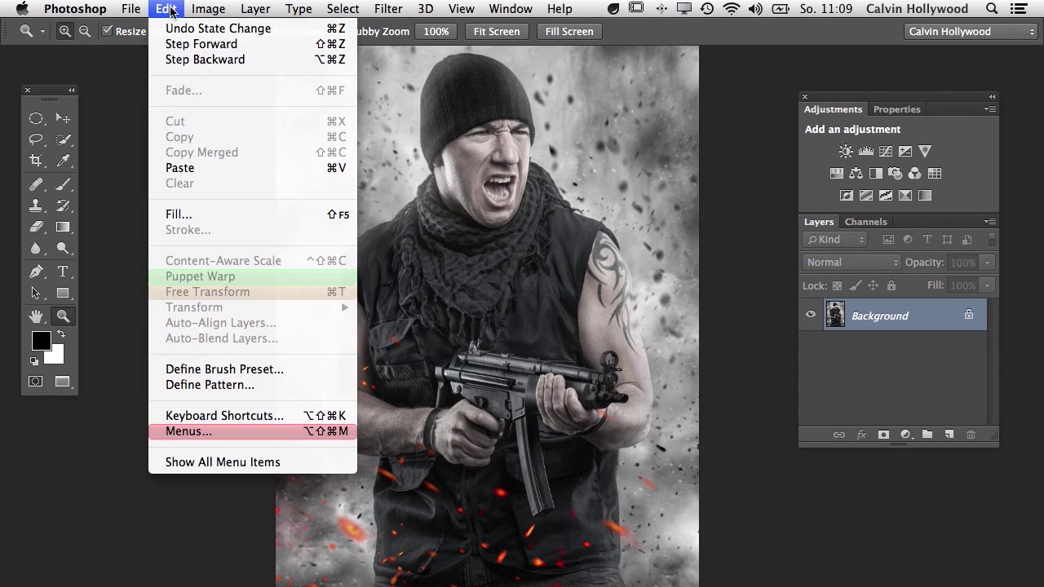
click(194, 60)
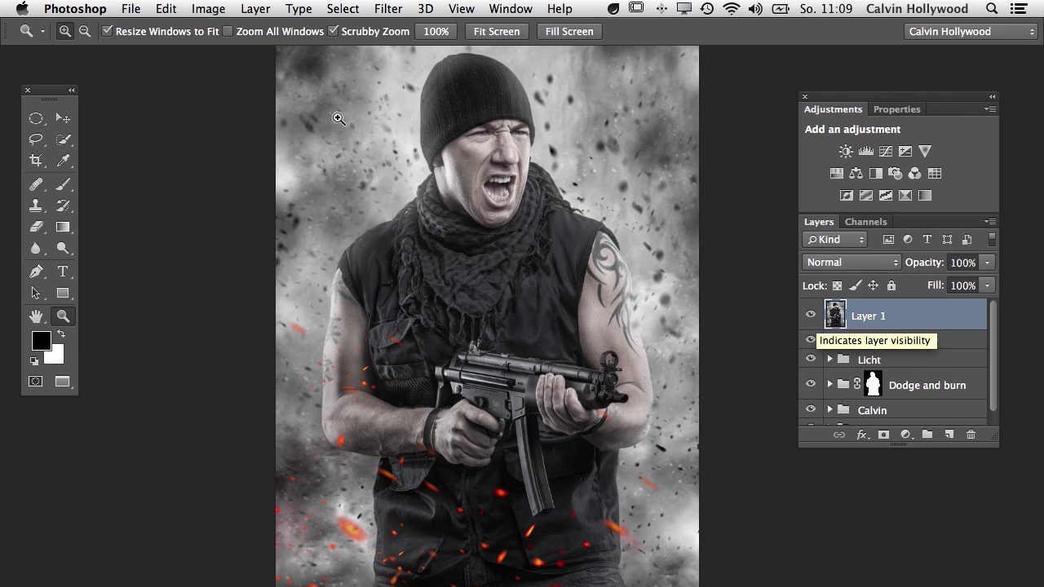
- Paste the copied toned image as a new layer above Layer 1
click(168, 10)
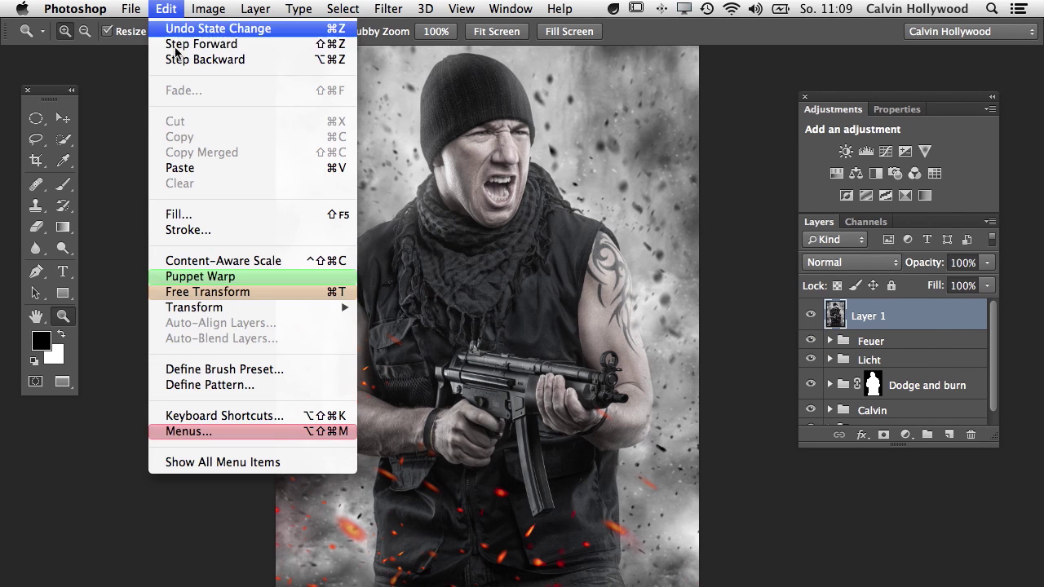
click(210, 168)
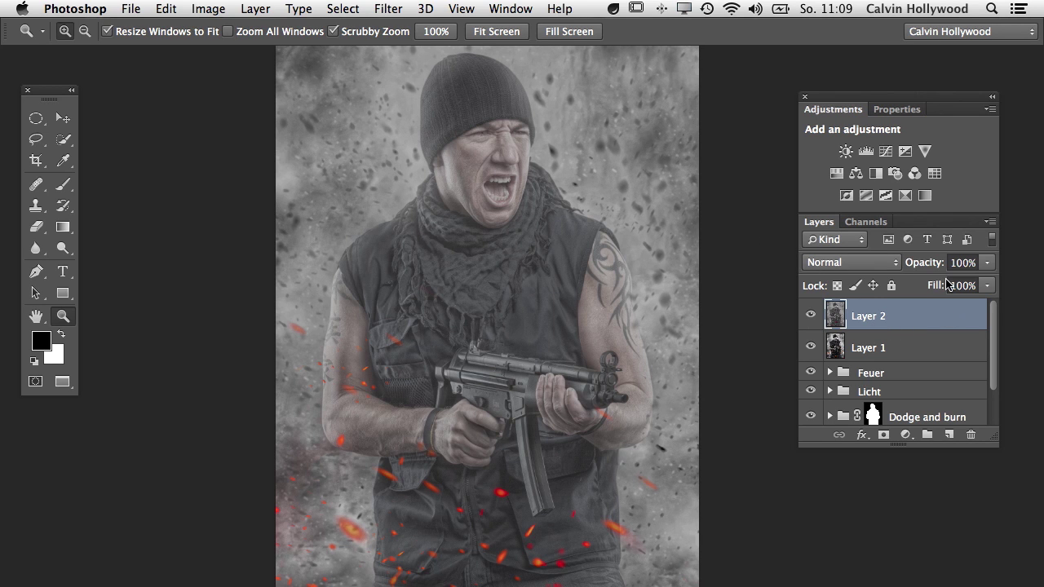
drag(937, 267, 1015, 276)
- Add a Selective Color adjustment above the pasted layer and set Black to +33 % for the Blacks
click(906, 195)
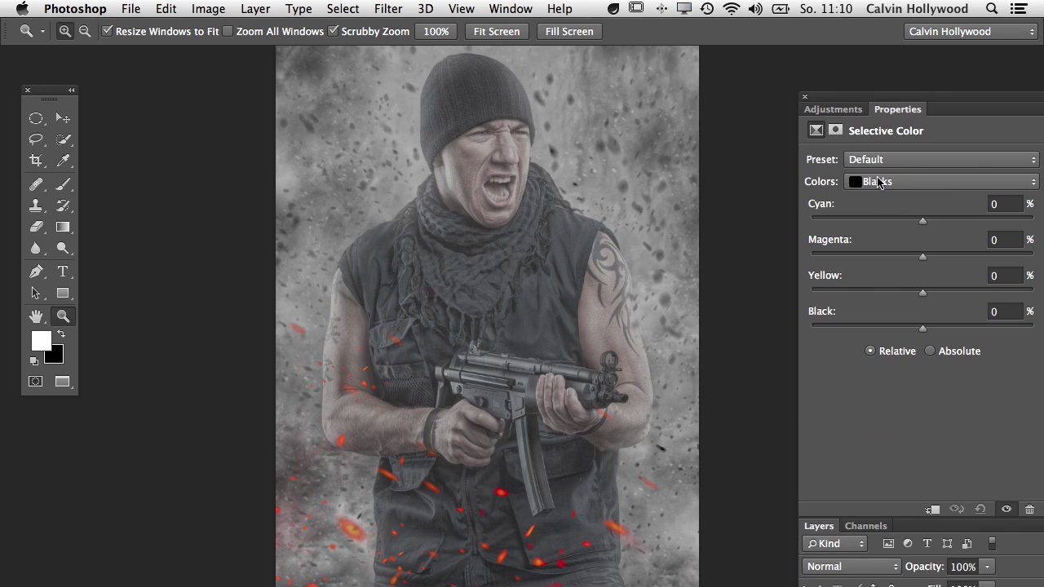
drag(846, 98, 809, 41)
click(841, 110)
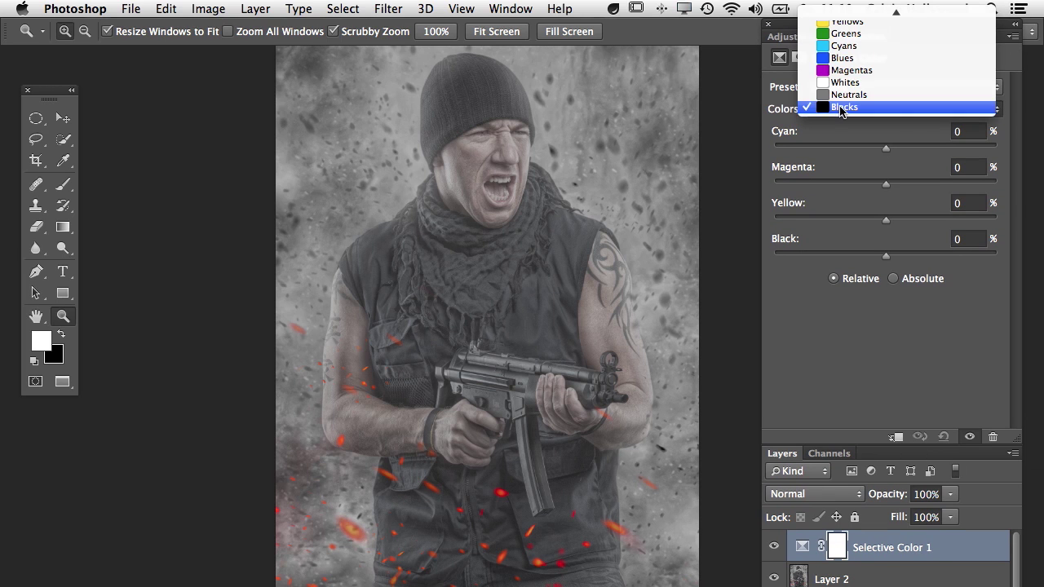
click(854, 110)
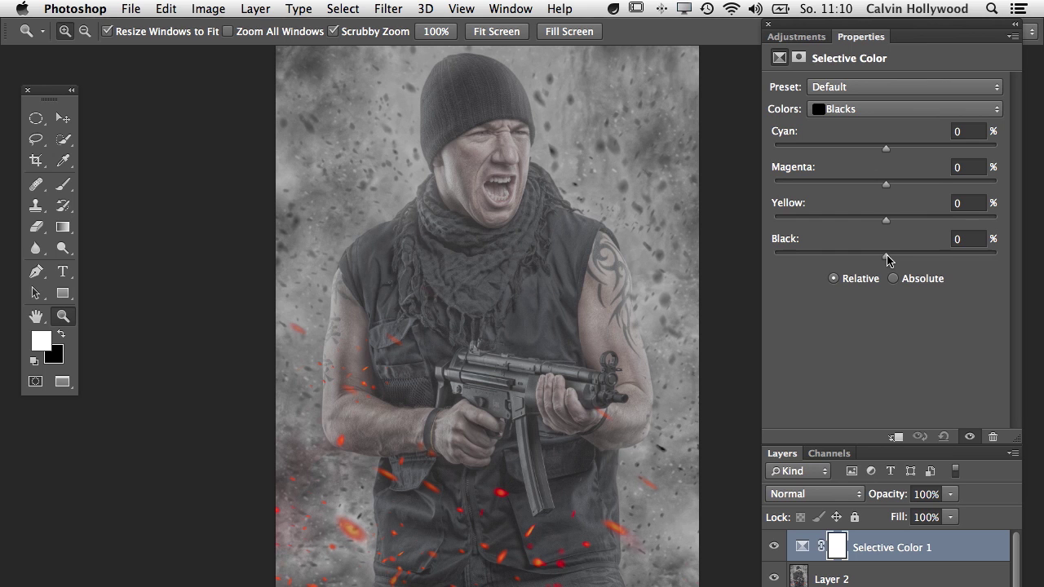
drag(890, 259, 924, 274)
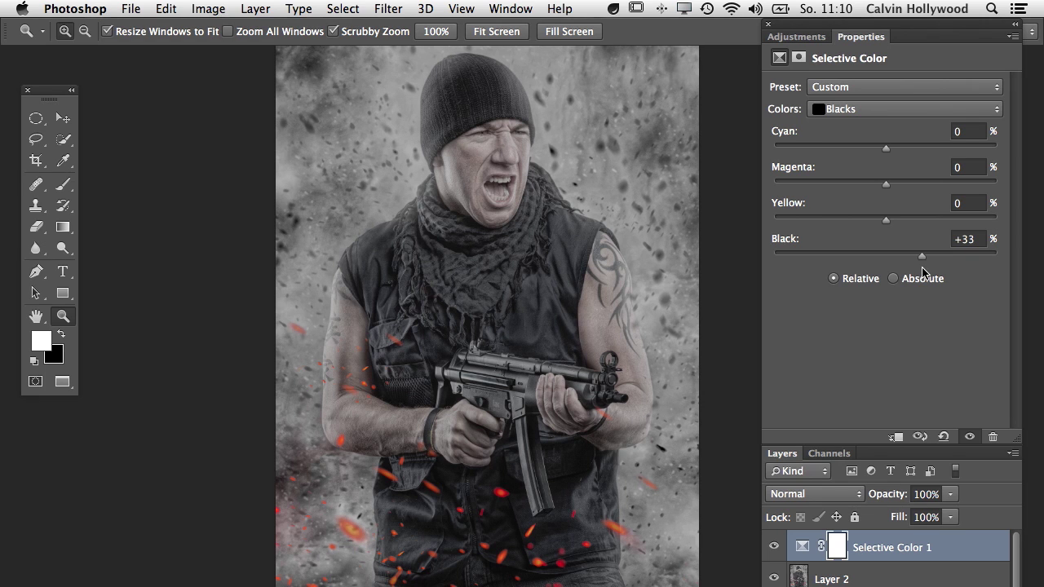
- Merge the Selective Color adjustment down into the toned Layer 2
click(799, 37)
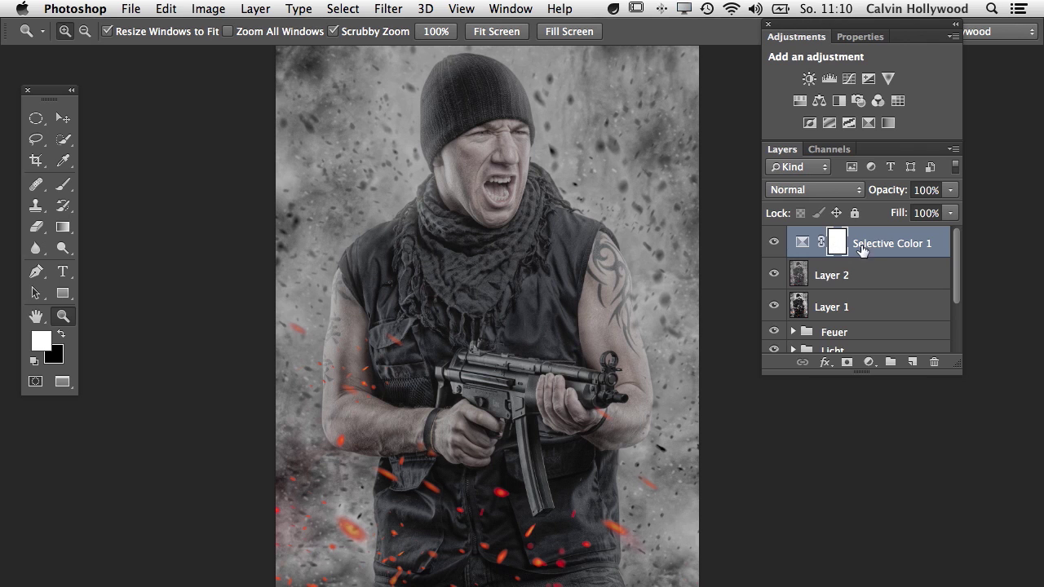
click(256, 9)
click(328, 153)
- Compare the image with and without Layer 2 by toggling its visibility, and reduce the layer's opacity to 71%
click(774, 243)
click(774, 244)
click(774, 243)
click(774, 243)
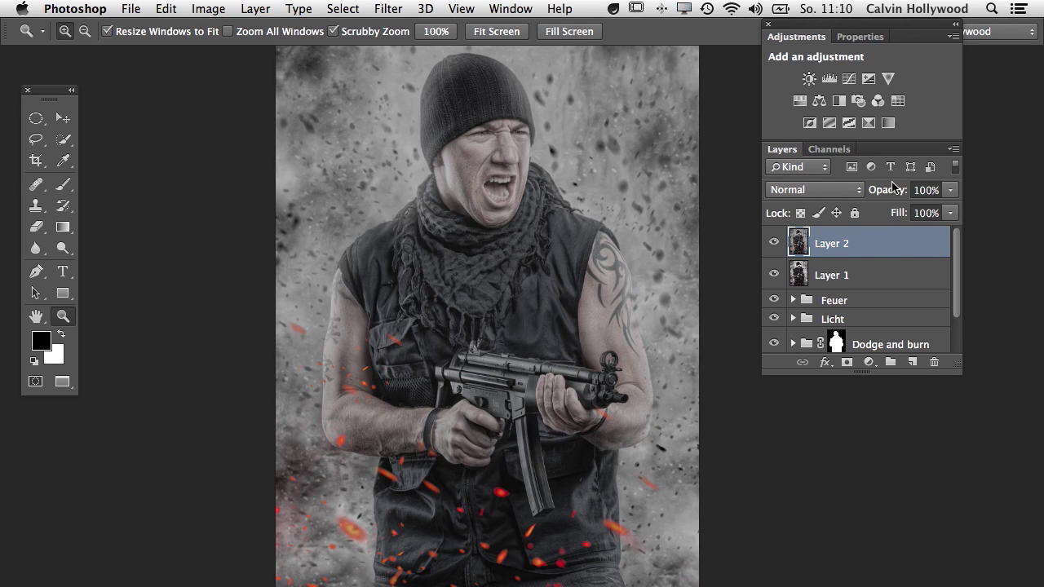
drag(894, 190, 700, 195)
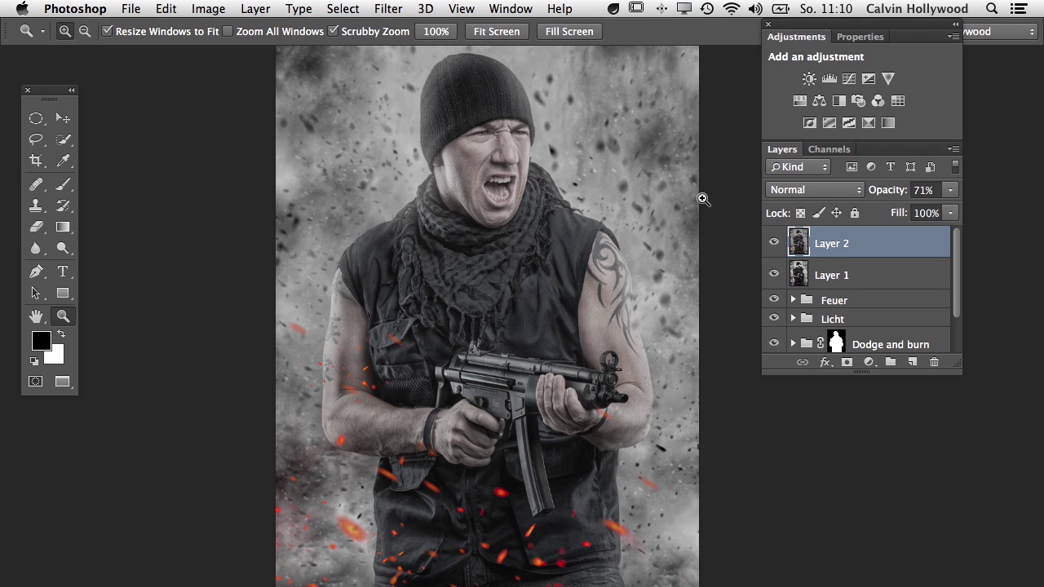